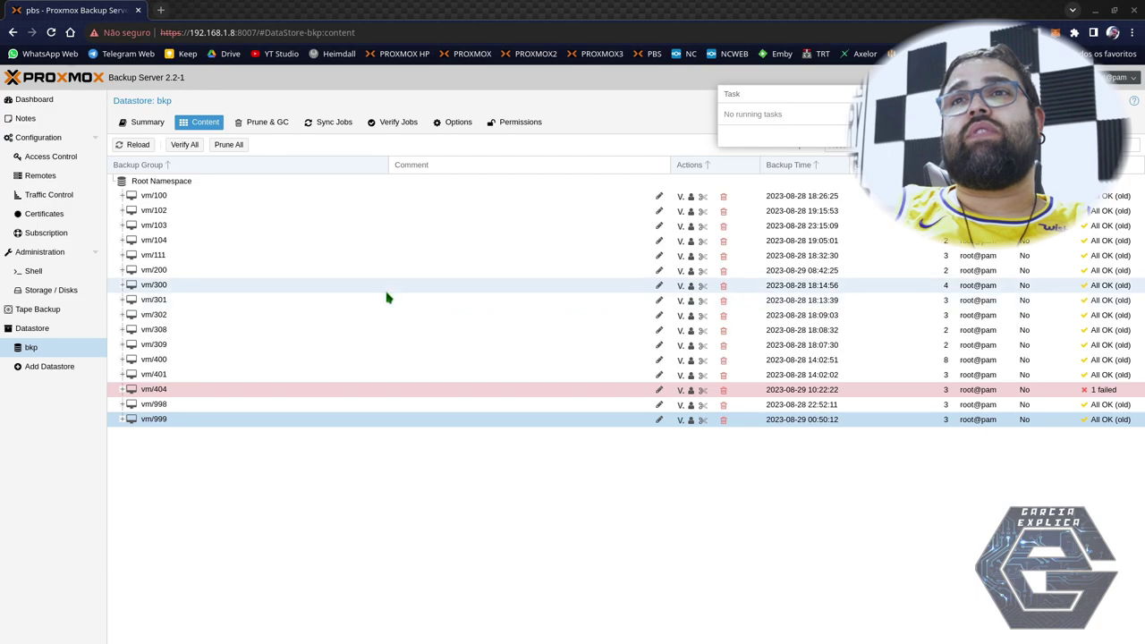
# Examine the snapshots and comments stored in the vm/100 backup group of the bkp datastore
pyautogui.click(373, 482)
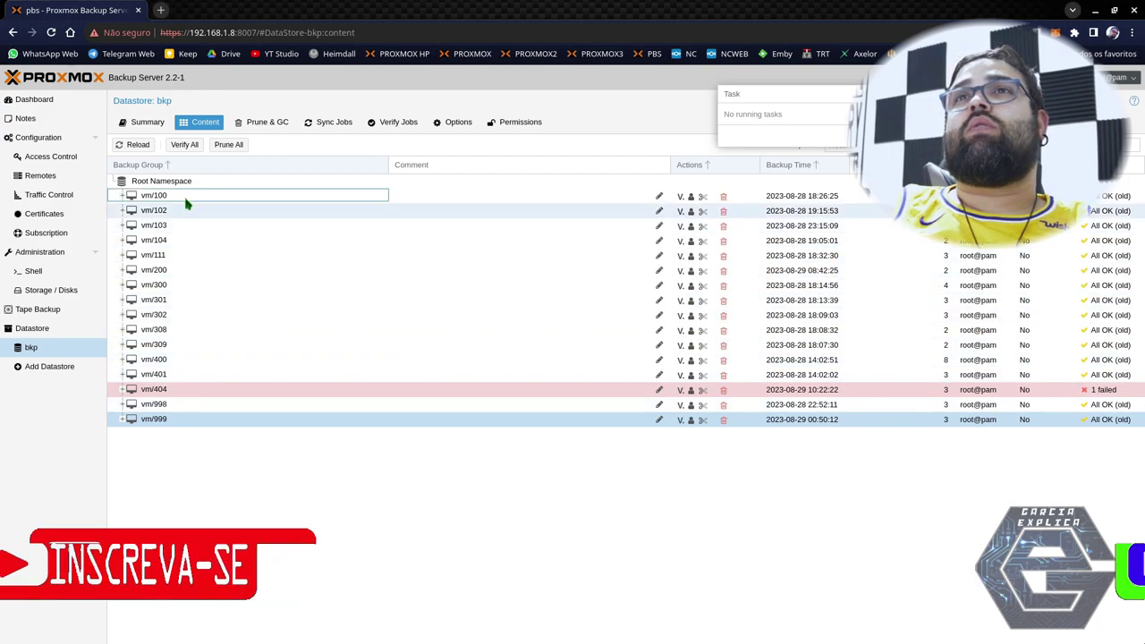
pyautogui.click(123, 197)
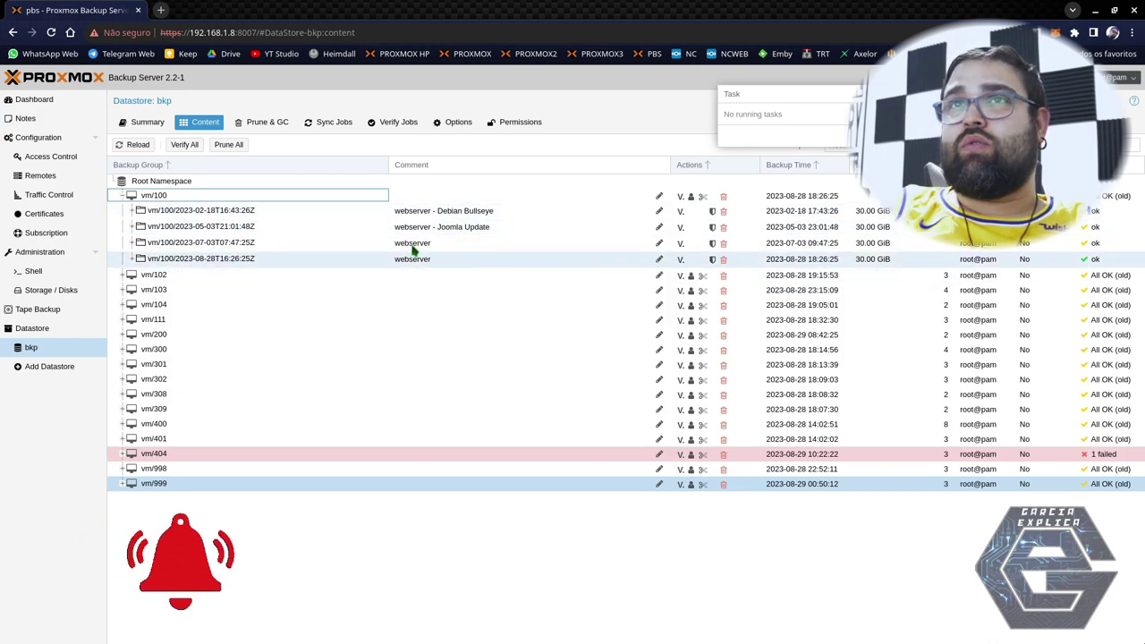
pyautogui.click(123, 198)
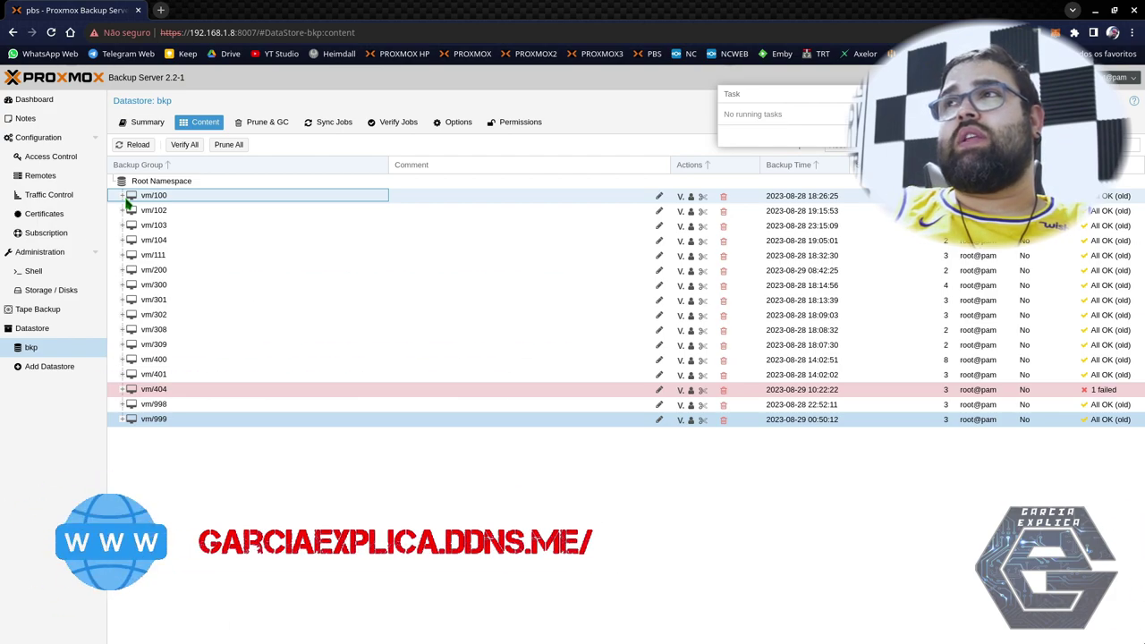
pyautogui.click(125, 196)
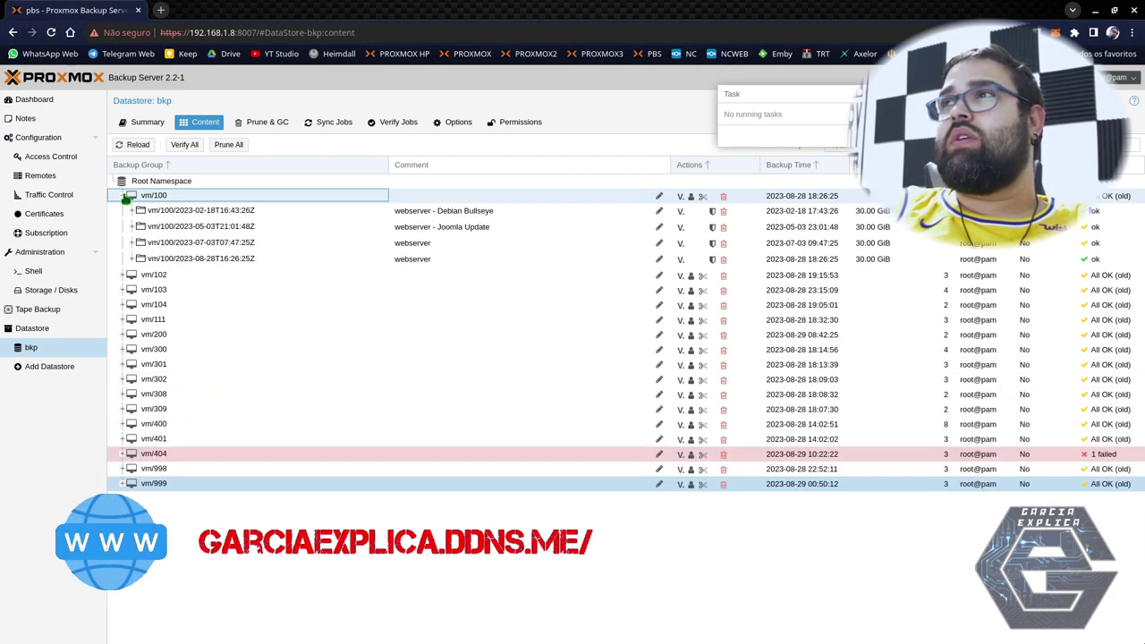
pyautogui.click(124, 196)
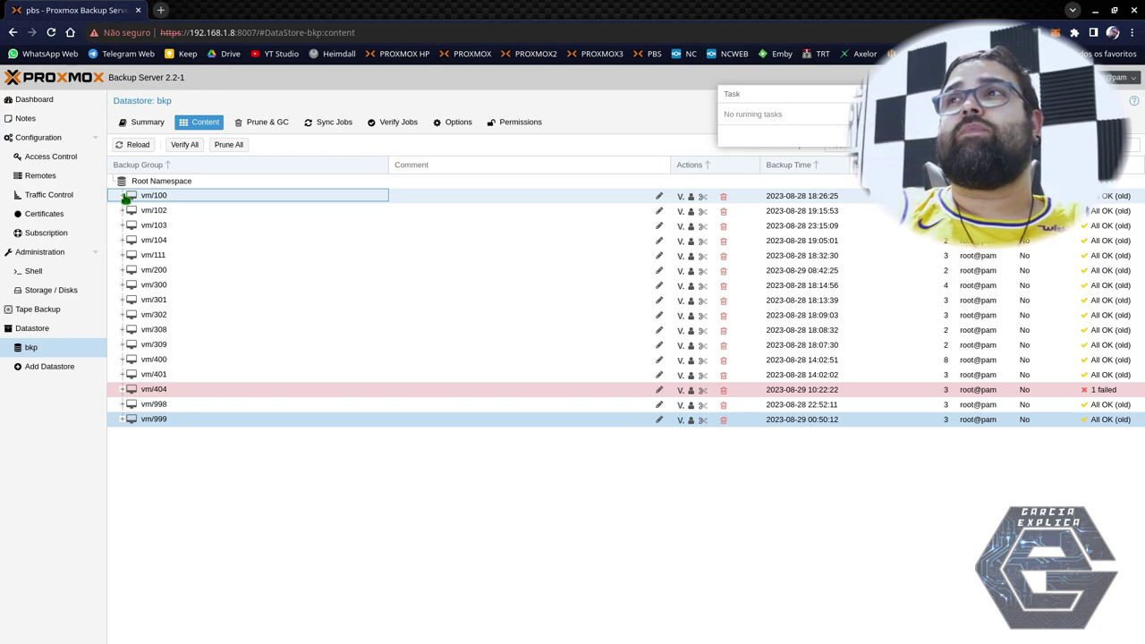
pyautogui.click(125, 197)
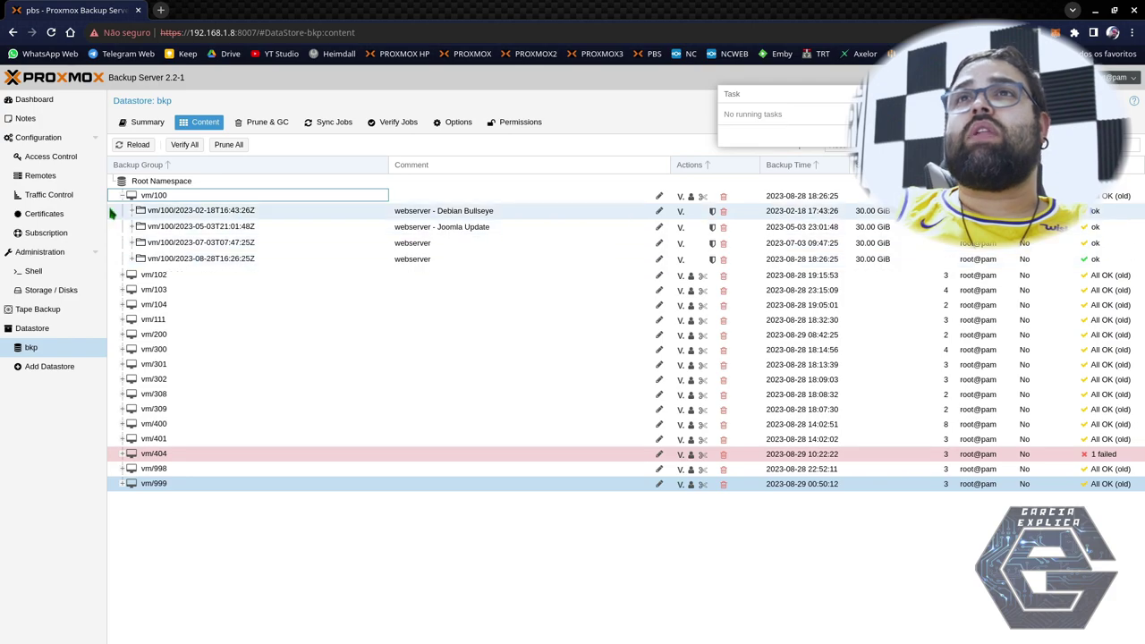
pyautogui.click(123, 196)
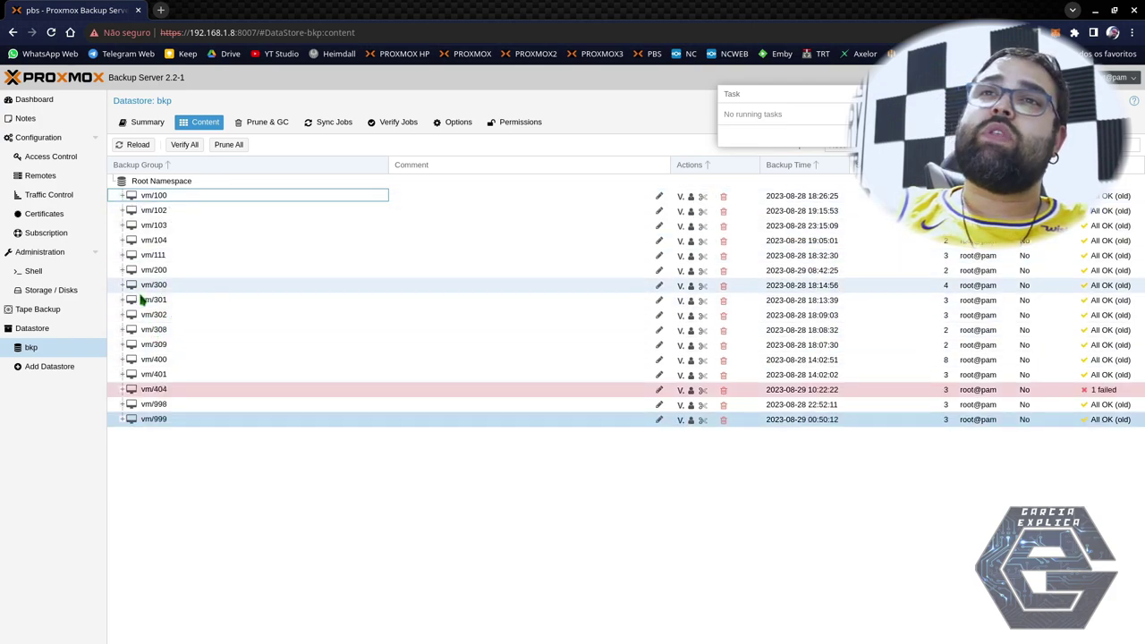
# Review the bkp datastore's storage usage in its summary and the snapshots of backup group vm/999
pyautogui.click(148, 122)
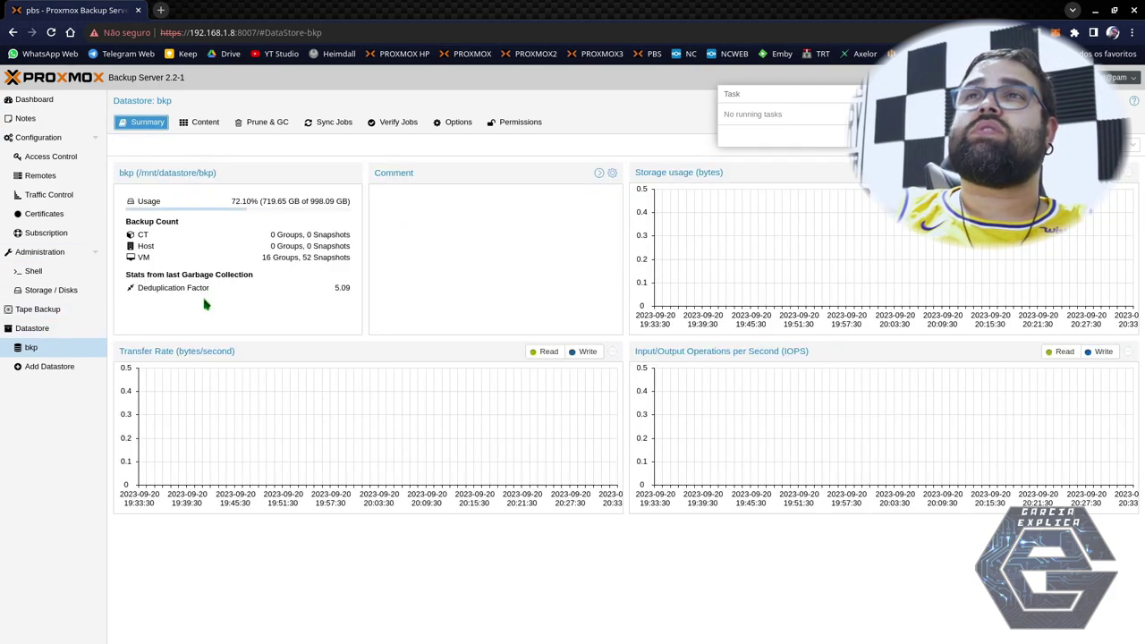
pyautogui.moveTo(262, 200); pyautogui.dragTo(337, 202)
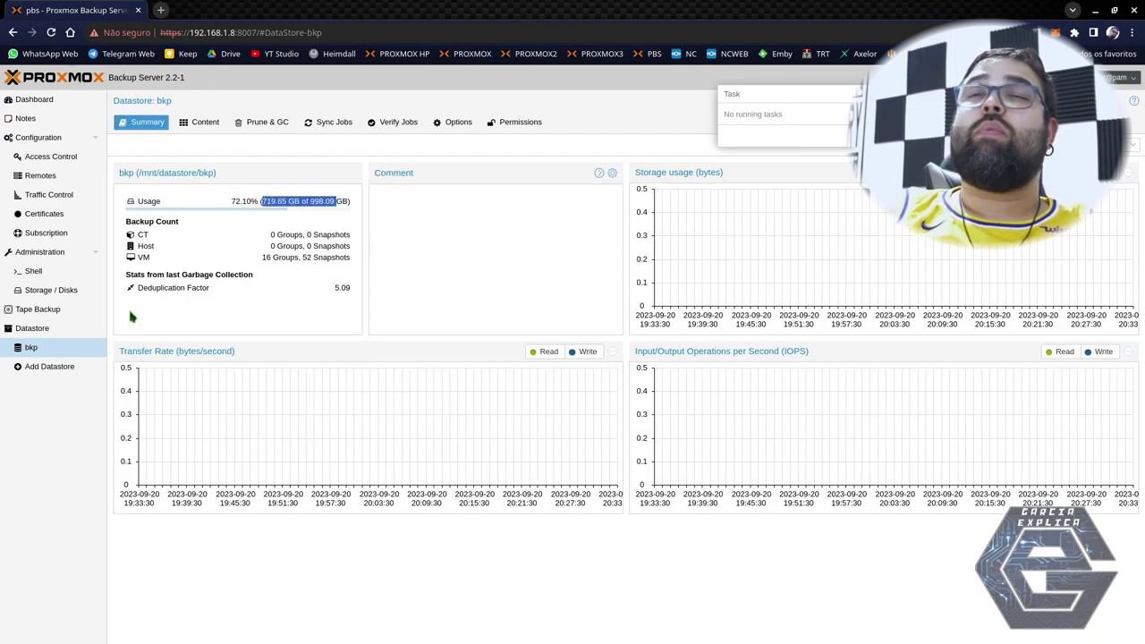
pyautogui.click(205, 125)
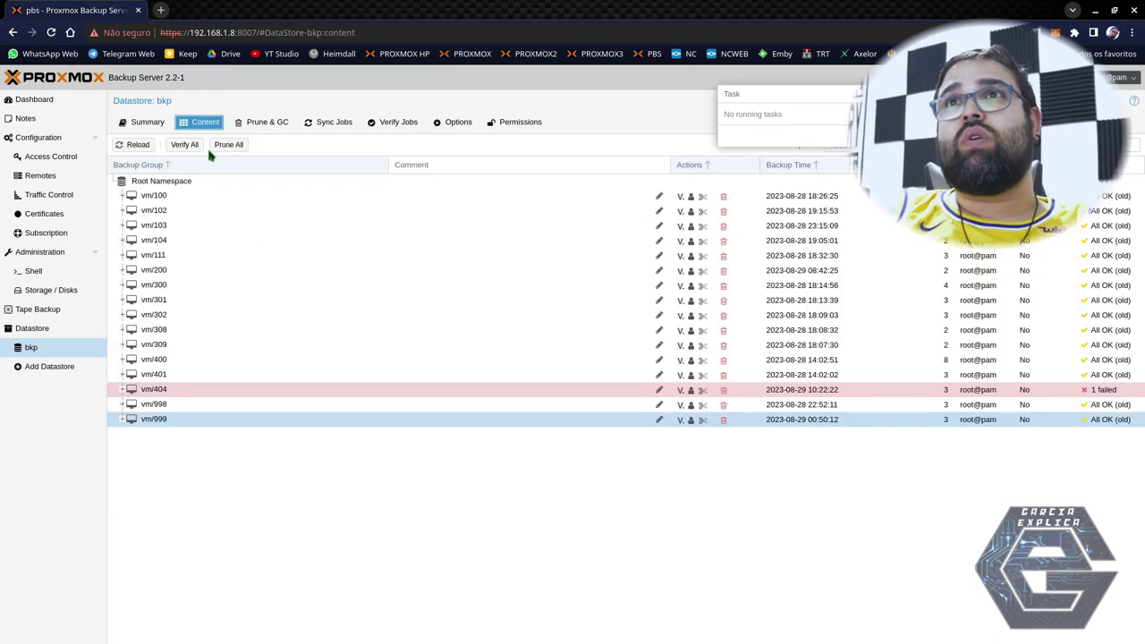
pyautogui.click(121, 421)
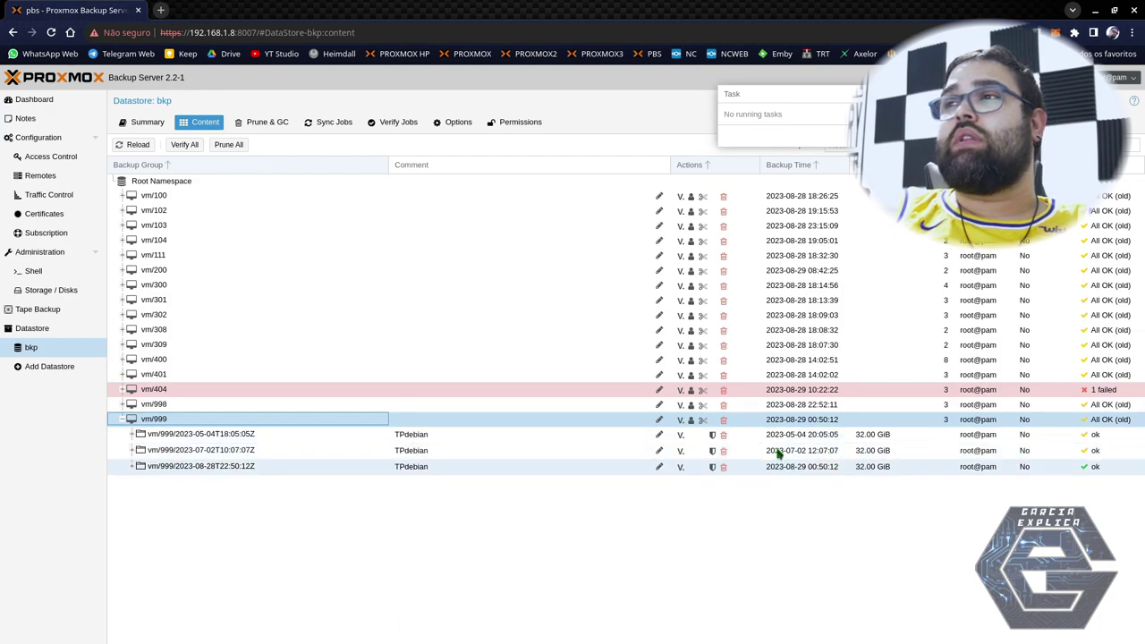
pyautogui.click(123, 421)
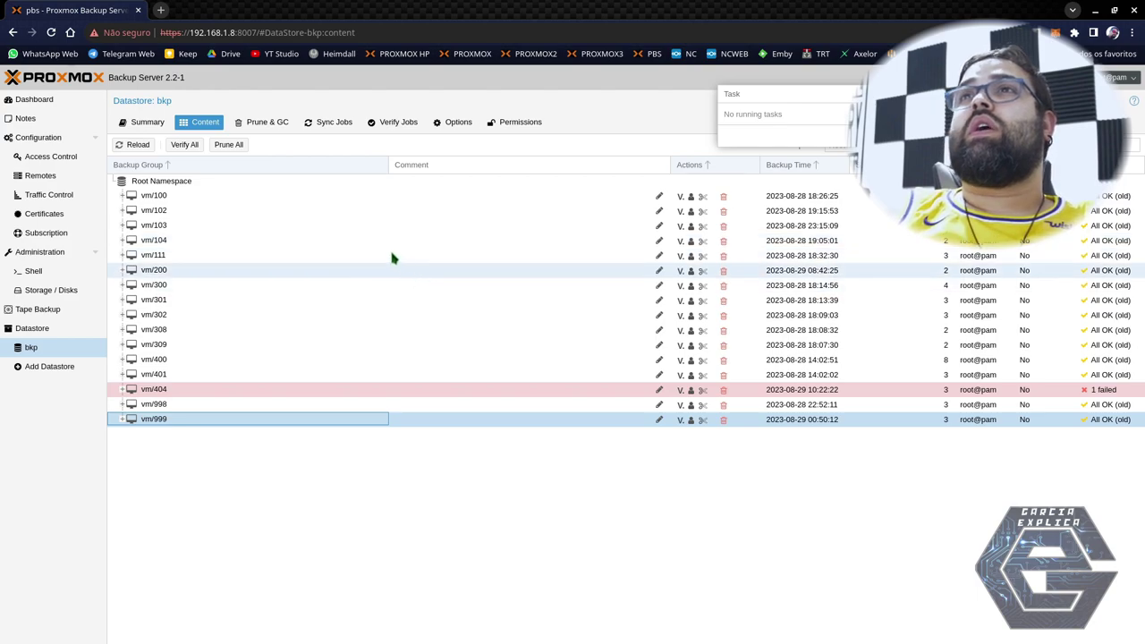
# Set the bkp datastore's Keep Last prune option to 3
pyautogui.click(268, 125)
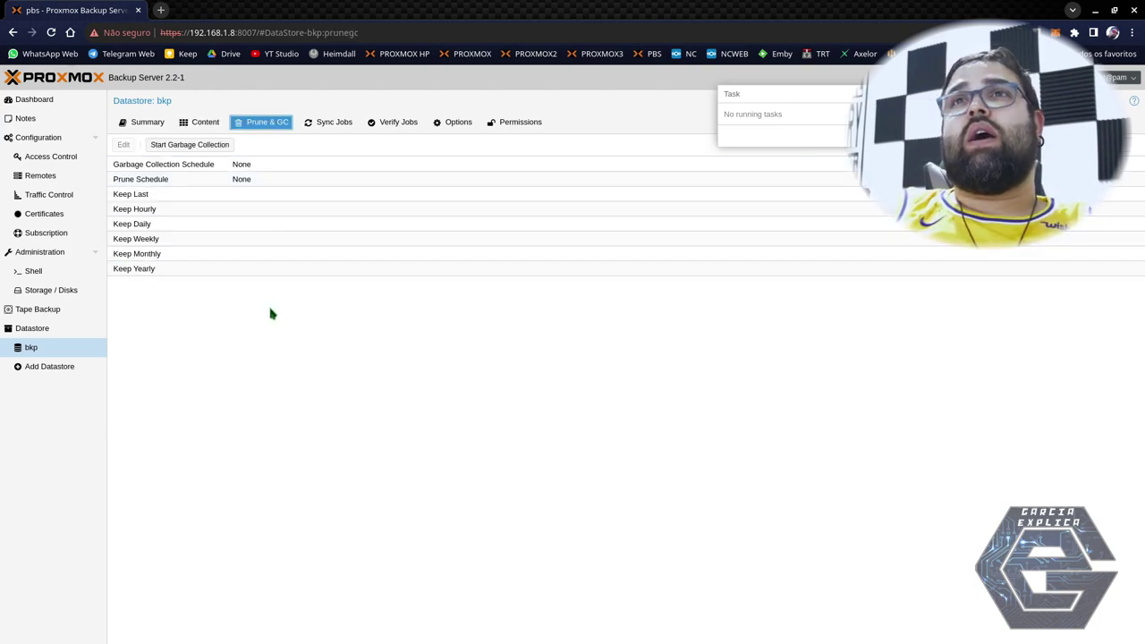
pyautogui.click(197, 199)
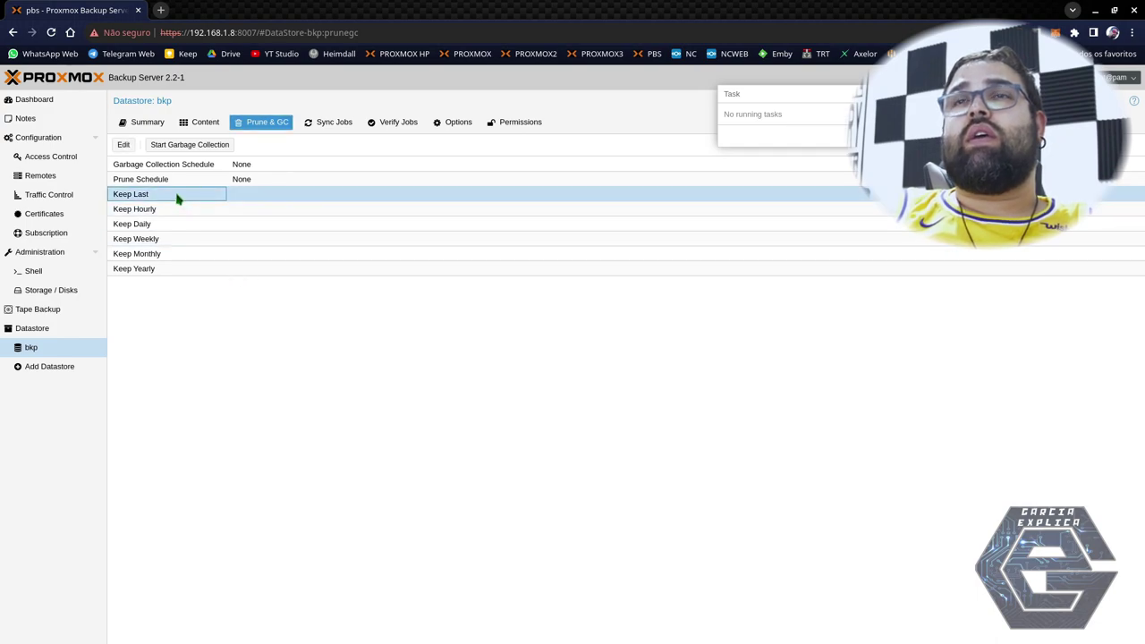
pyautogui.doubleClick(235, 198)
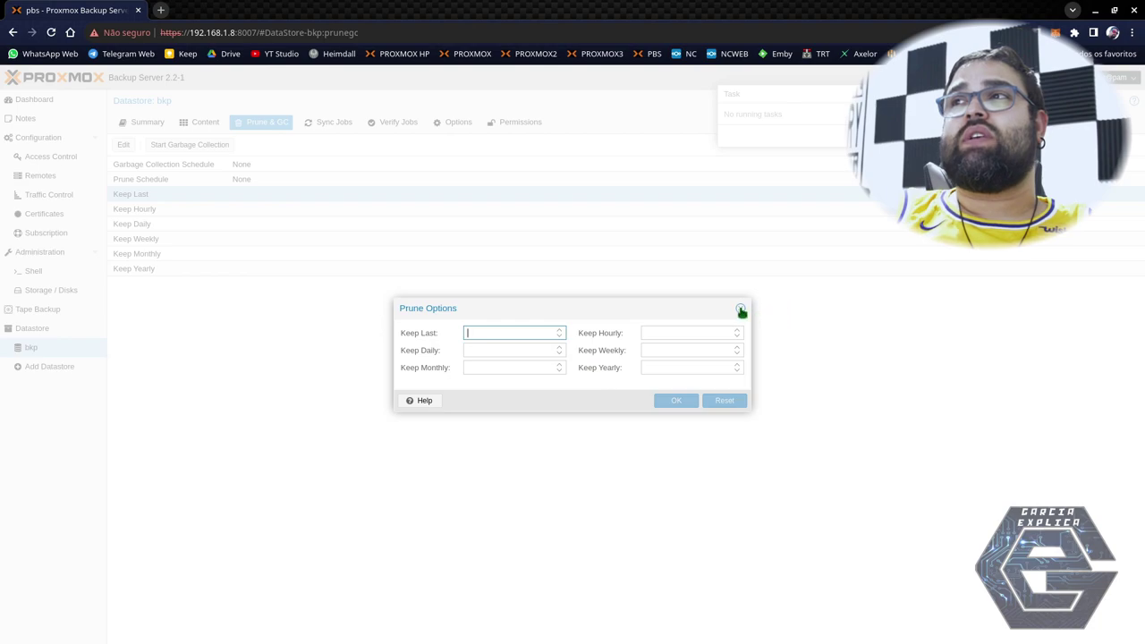
pyautogui.click(561, 330)
pyautogui.click(562, 330)
pyautogui.click(561, 330)
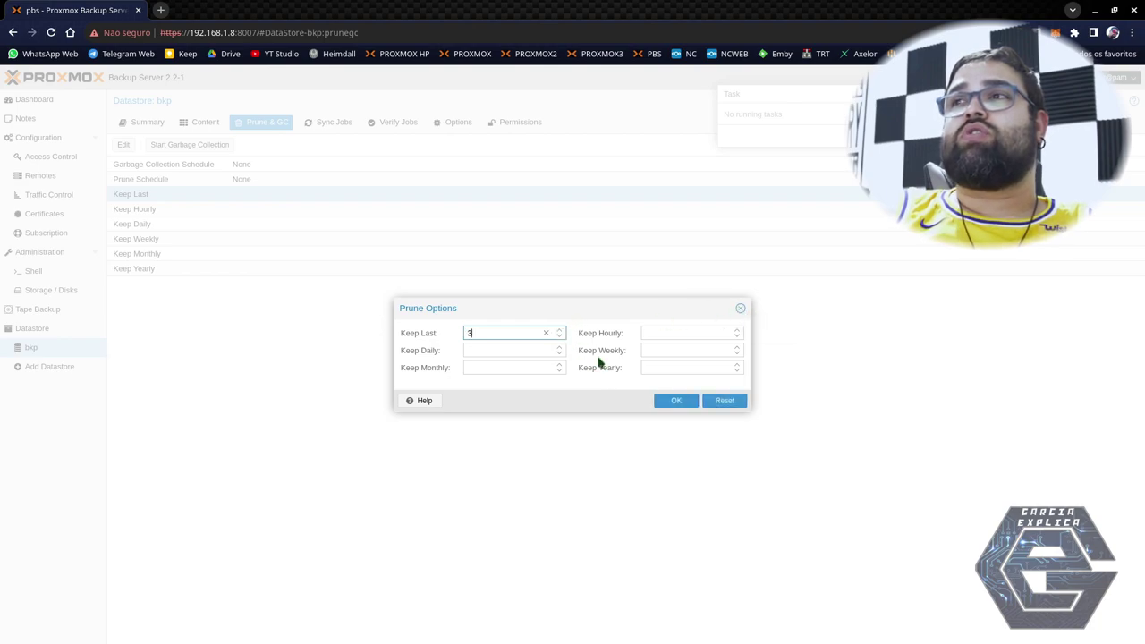
pyautogui.click(672, 401)
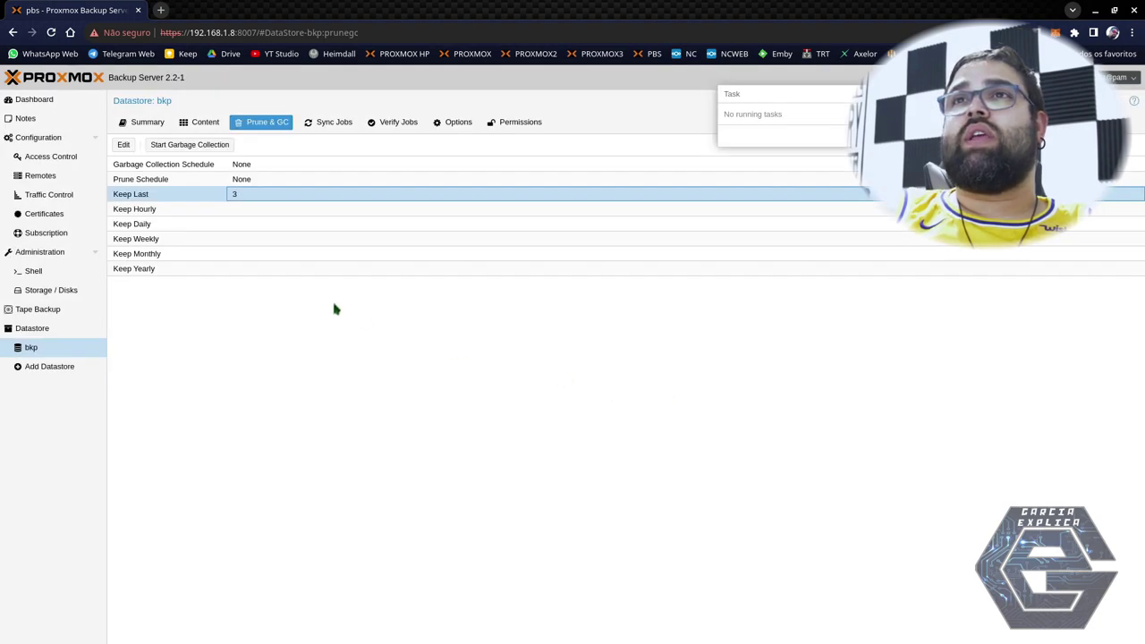
# Change the bkp datastore's Keep Last prune option to 1
pyautogui.doubleClick(256, 198)
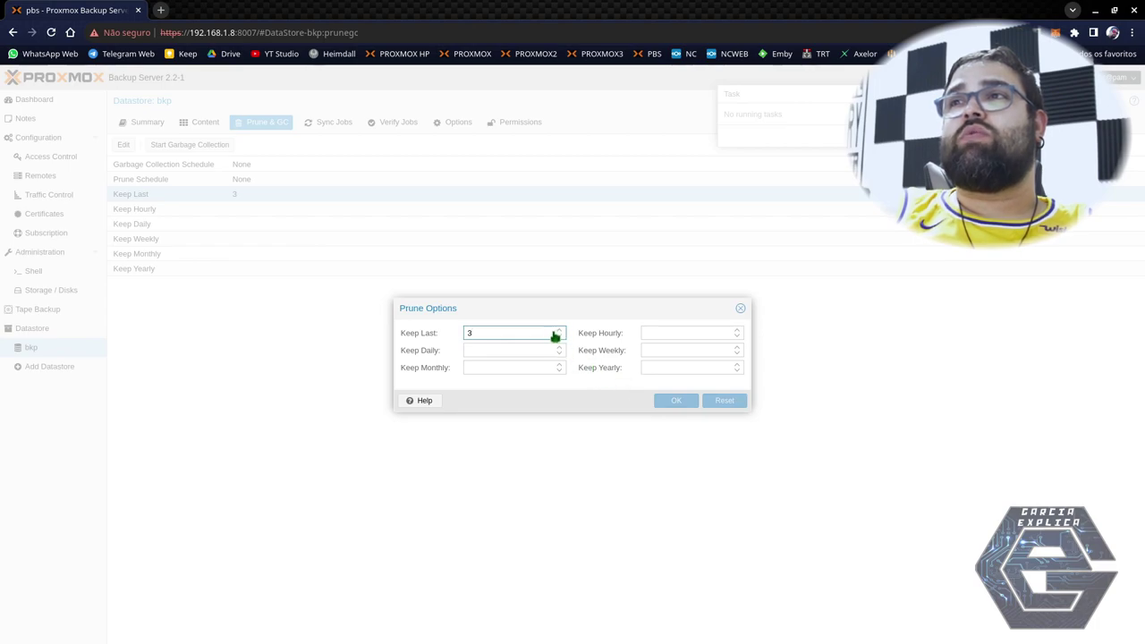
pyautogui.press('BackSpace')
pyautogui.write('1')
pyautogui.press('Return')
pyautogui.click(125, 145)
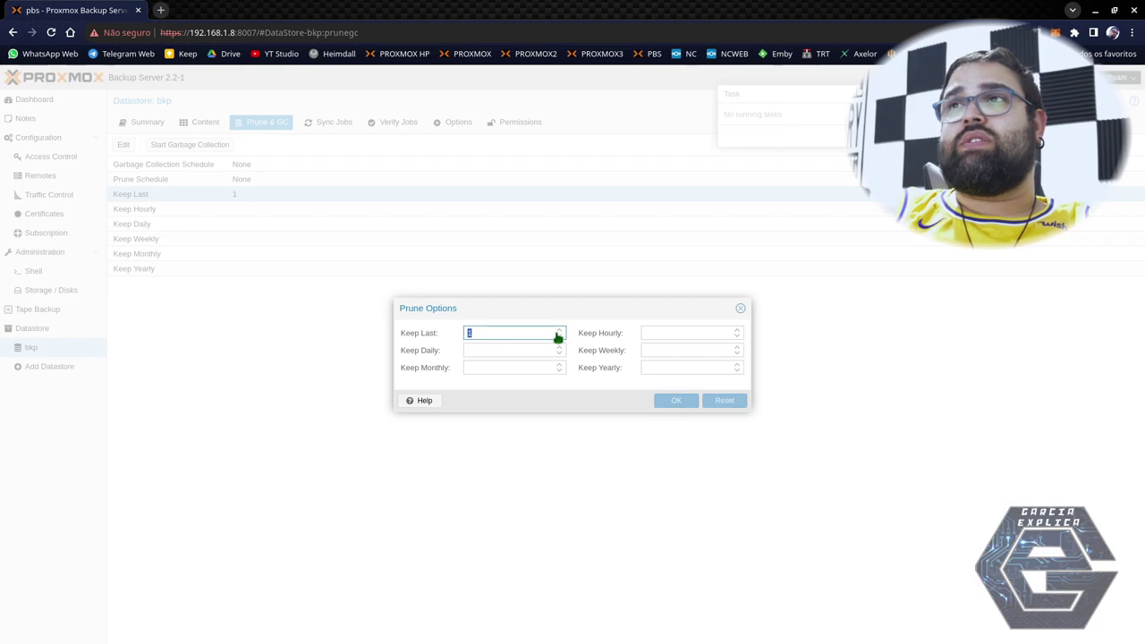
pyautogui.click(727, 401)
pyautogui.click(740, 309)
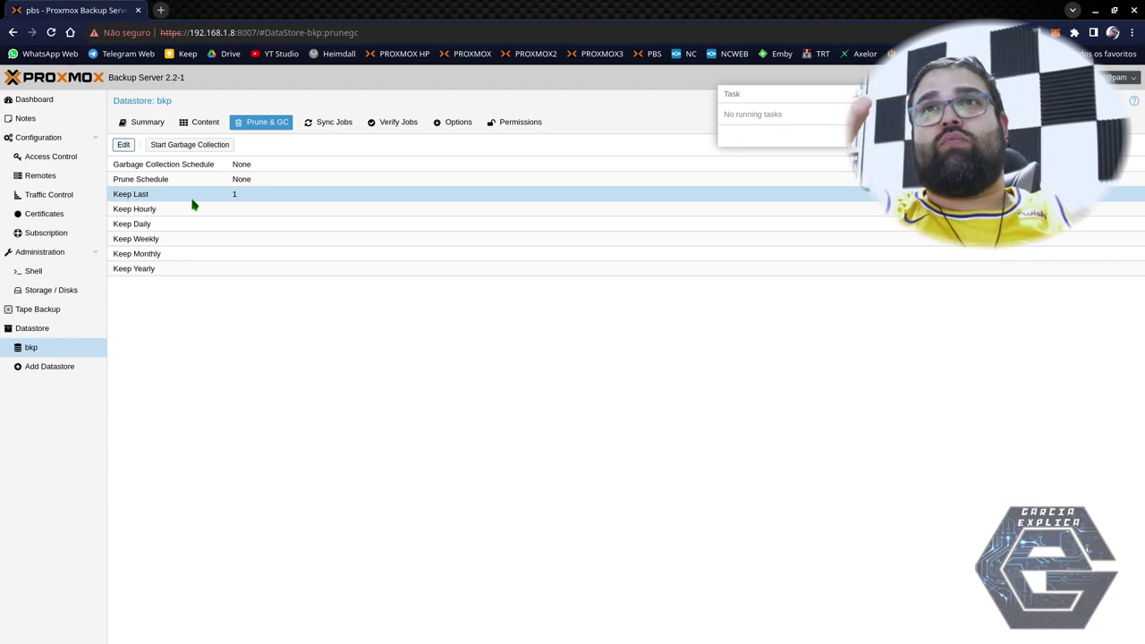
# Check the verification state of the individual snapshots in backup groups vm/100 and vm/404
pyautogui.click(204, 124)
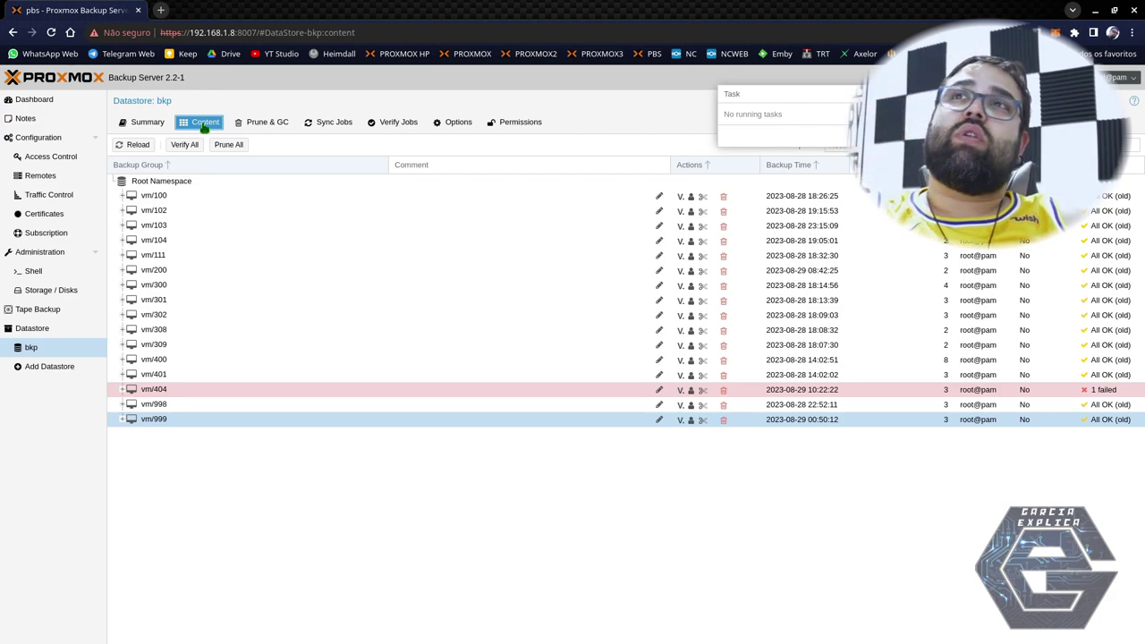
pyautogui.click(279, 126)
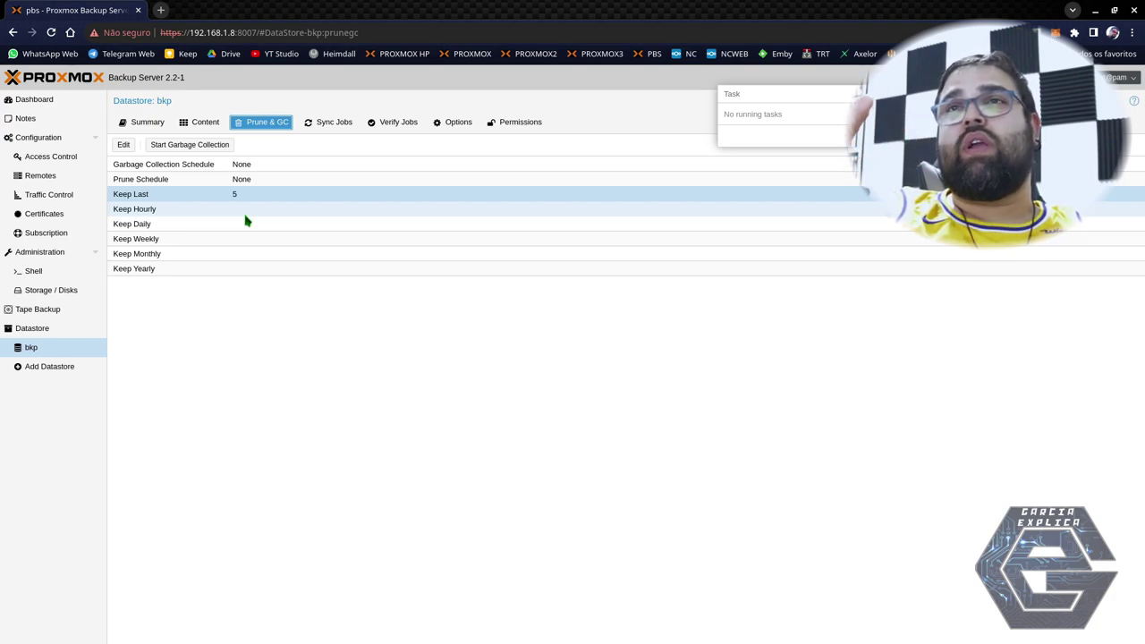
pyautogui.click(211, 124)
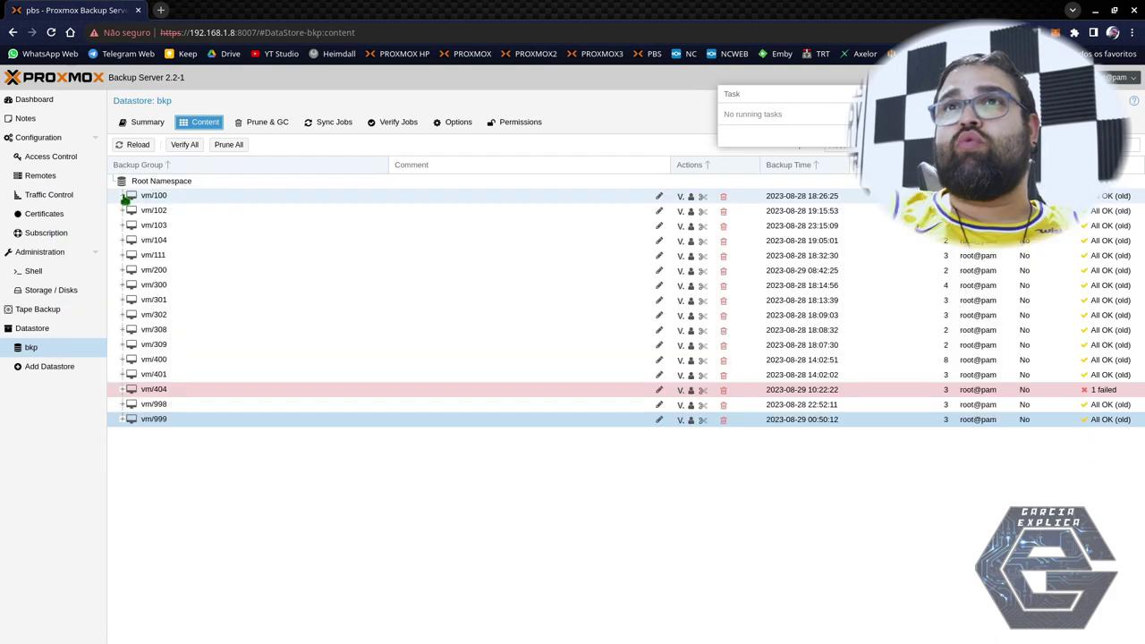
pyautogui.click(122, 195)
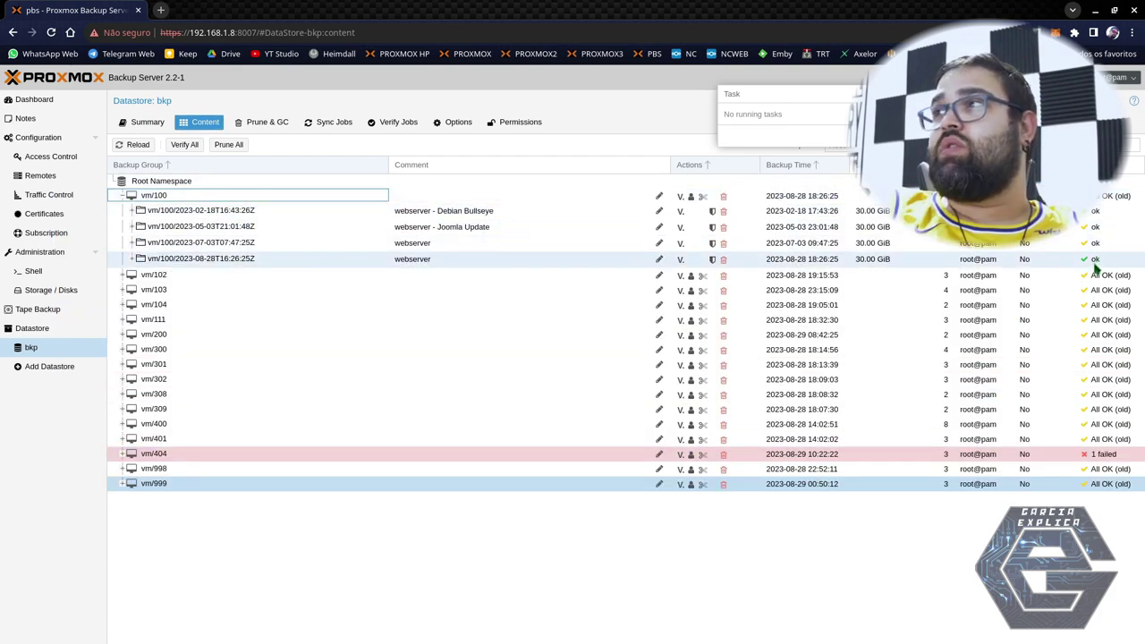
pyautogui.click(124, 454)
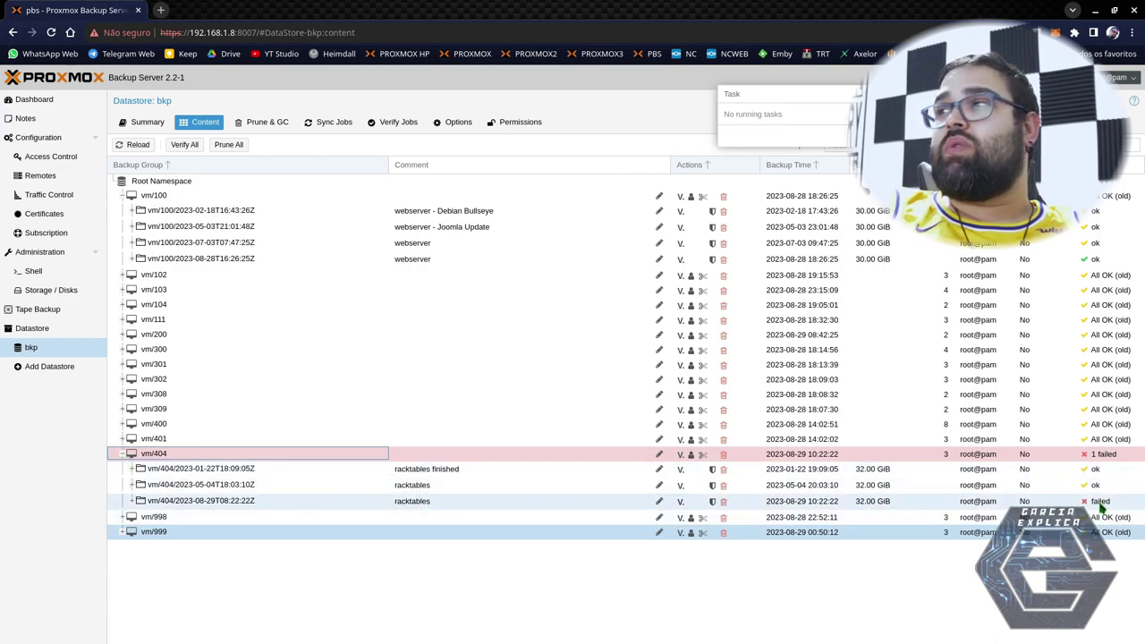
# Review the garbage collection schedule, prune schedule and the Keep Last through Keep Yearly retention settings of the bkp datastore
pyautogui.click(260, 123)
pyautogui.click(215, 167)
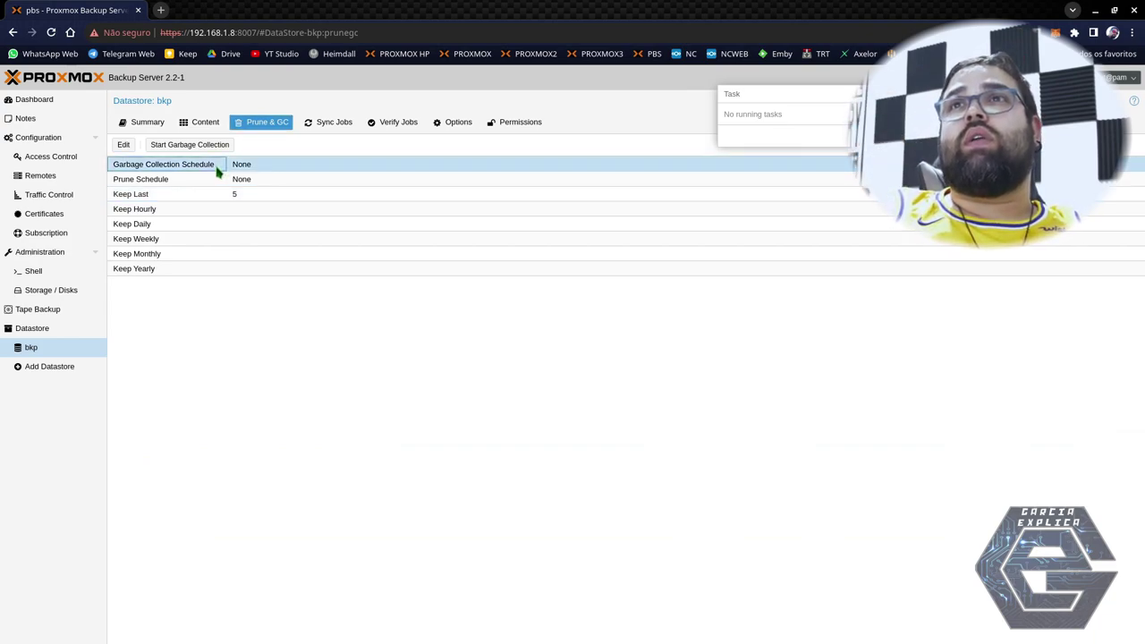
pyautogui.click(212, 179)
pyautogui.click(207, 195)
pyautogui.click(205, 210)
pyautogui.click(201, 270)
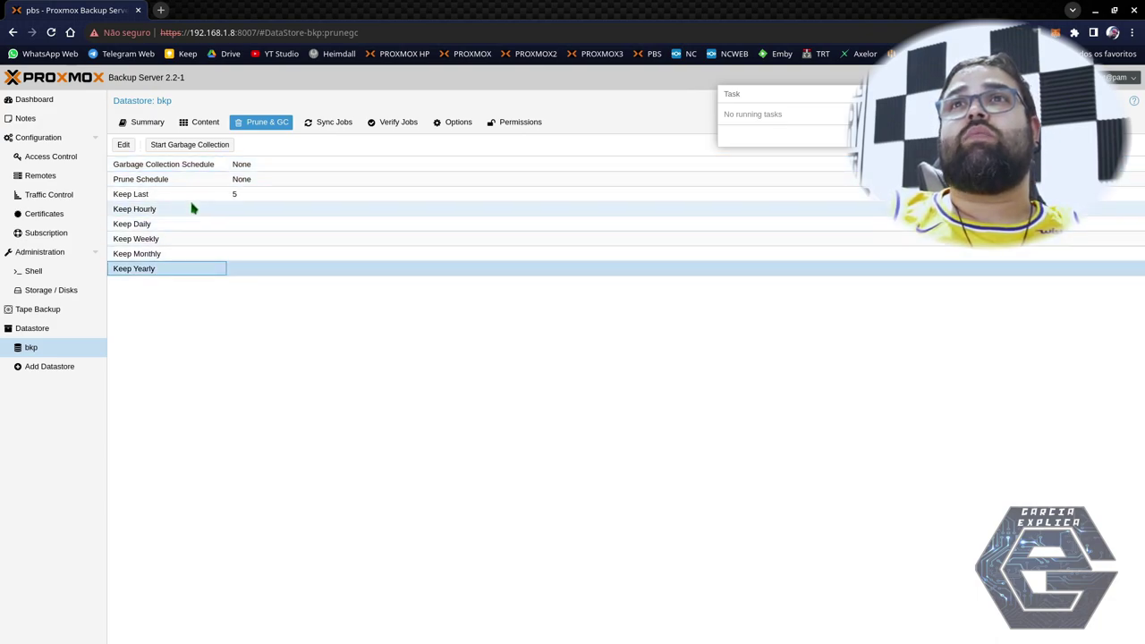
pyautogui.click(192, 195)
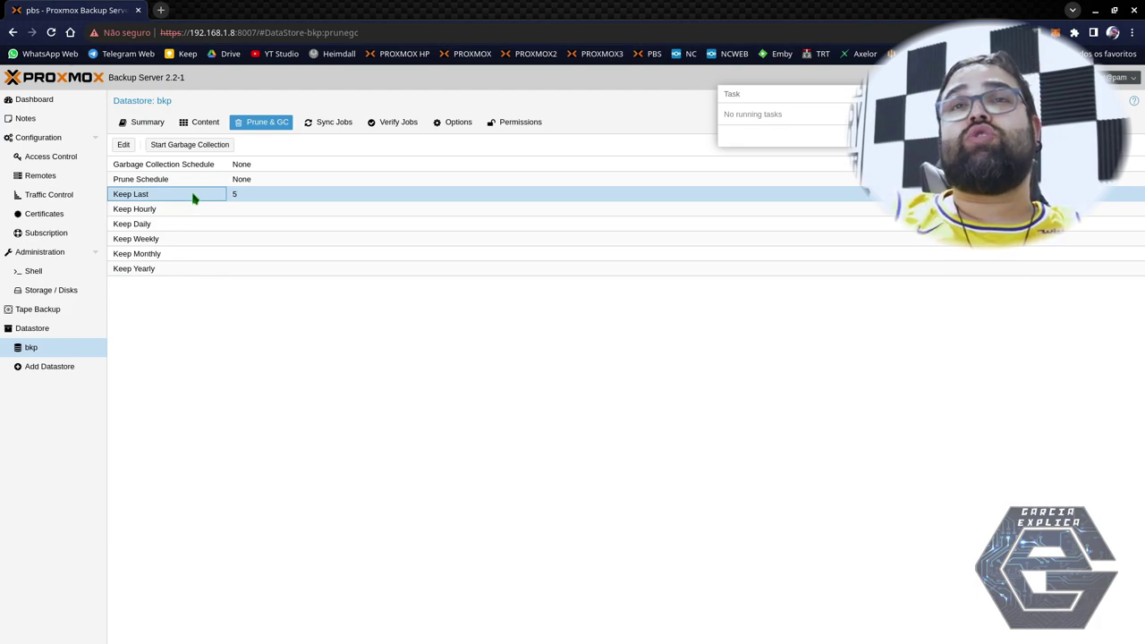
pyautogui.click(188, 211)
pyautogui.click(188, 253)
pyautogui.click(188, 229)
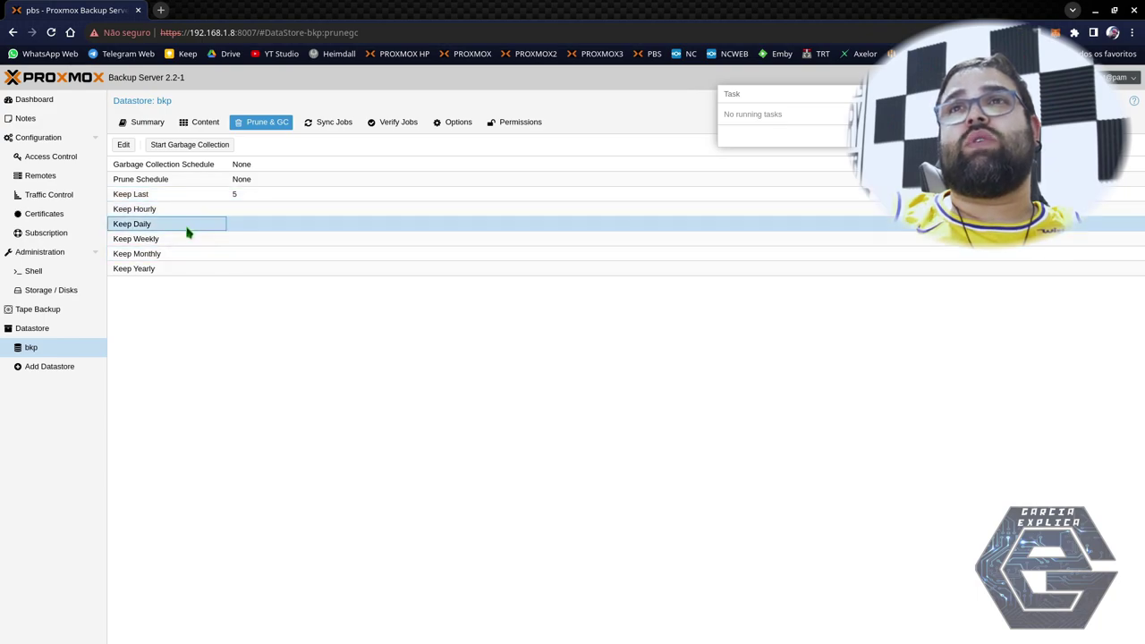
pyautogui.click(174, 169)
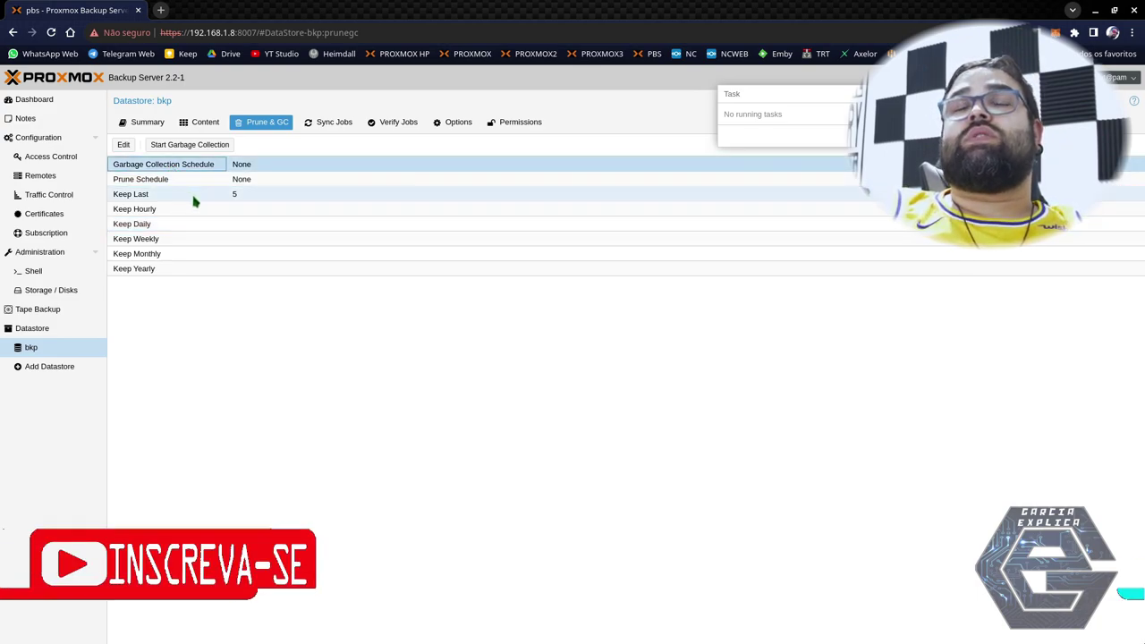
# Examine the bkp datastore's sync jobs and the maximum depth and schedule options for a new verification job, without creating one
pyautogui.click(332, 122)
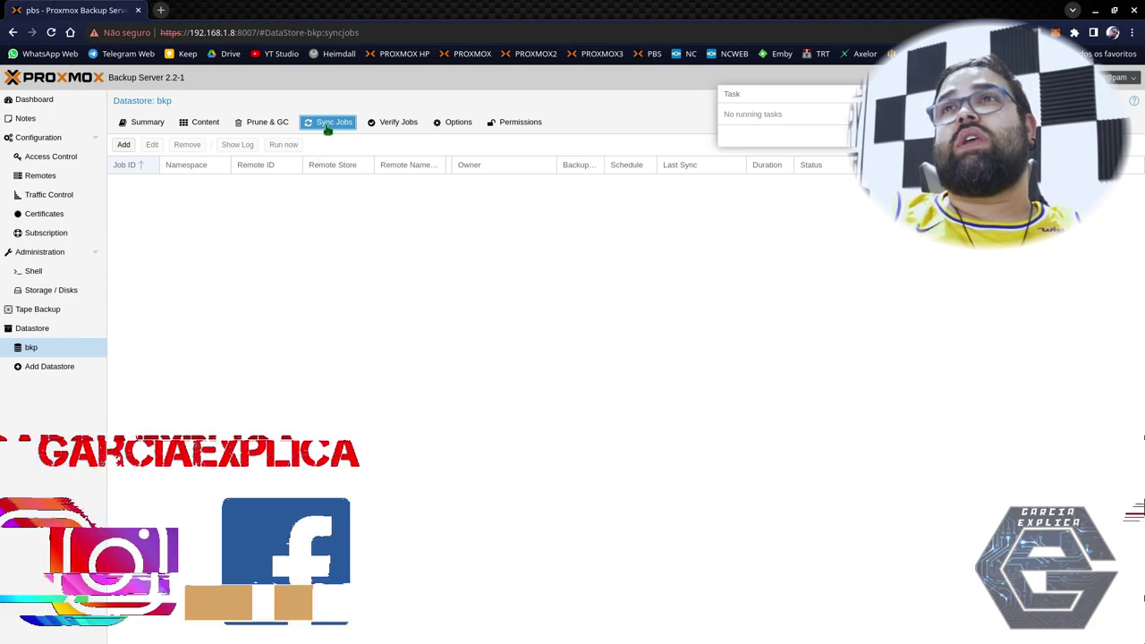
pyautogui.click(363, 132)
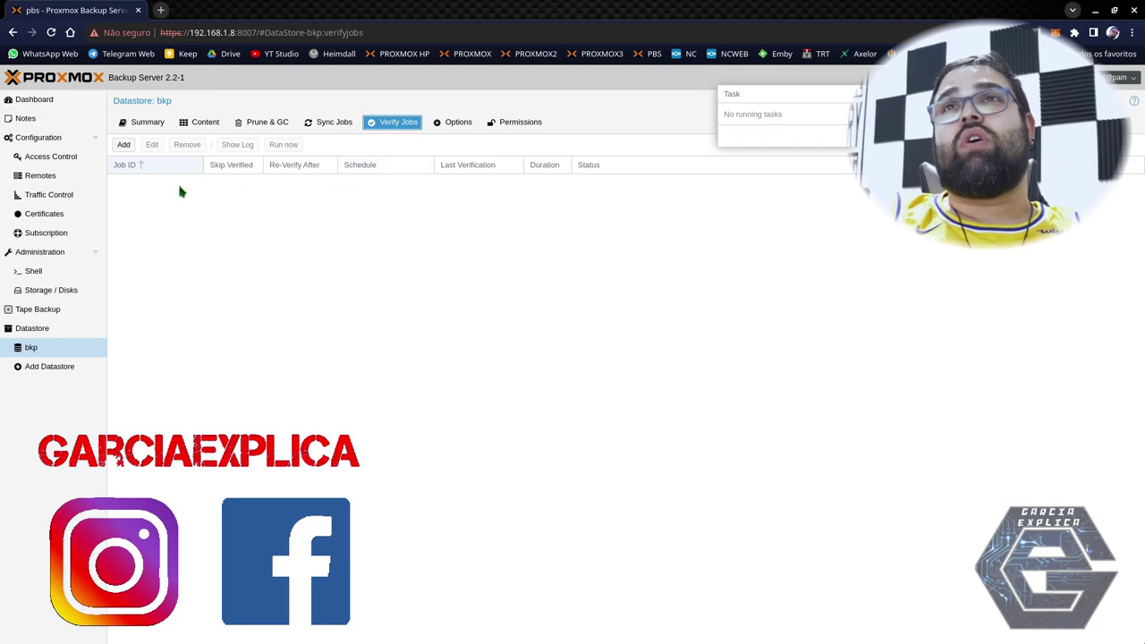
pyautogui.click(124, 144)
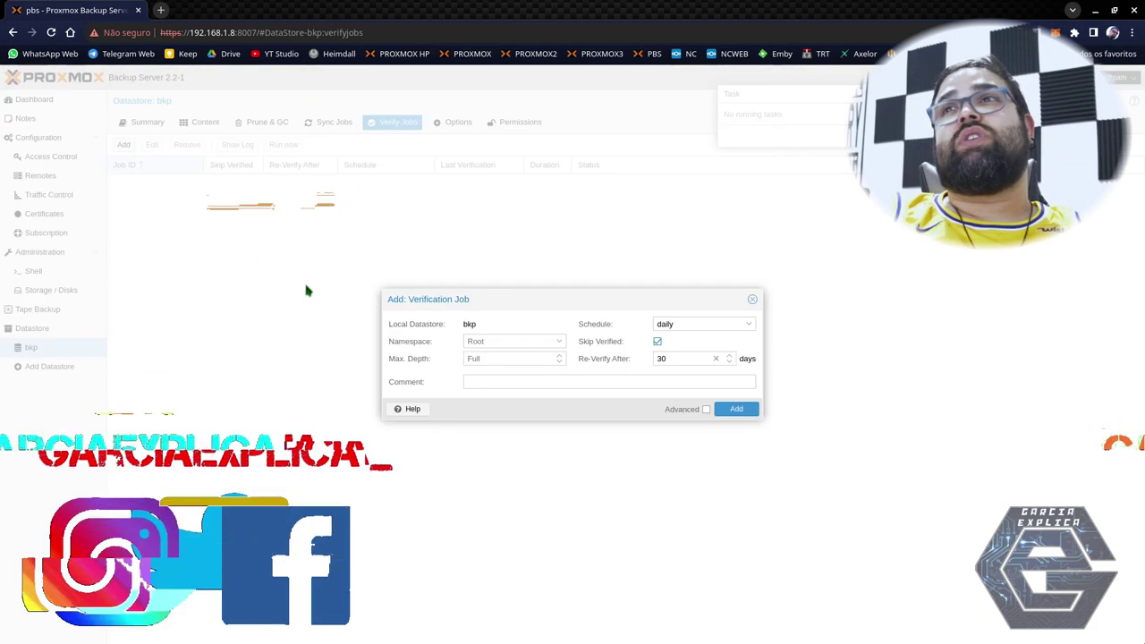
pyautogui.click(525, 358)
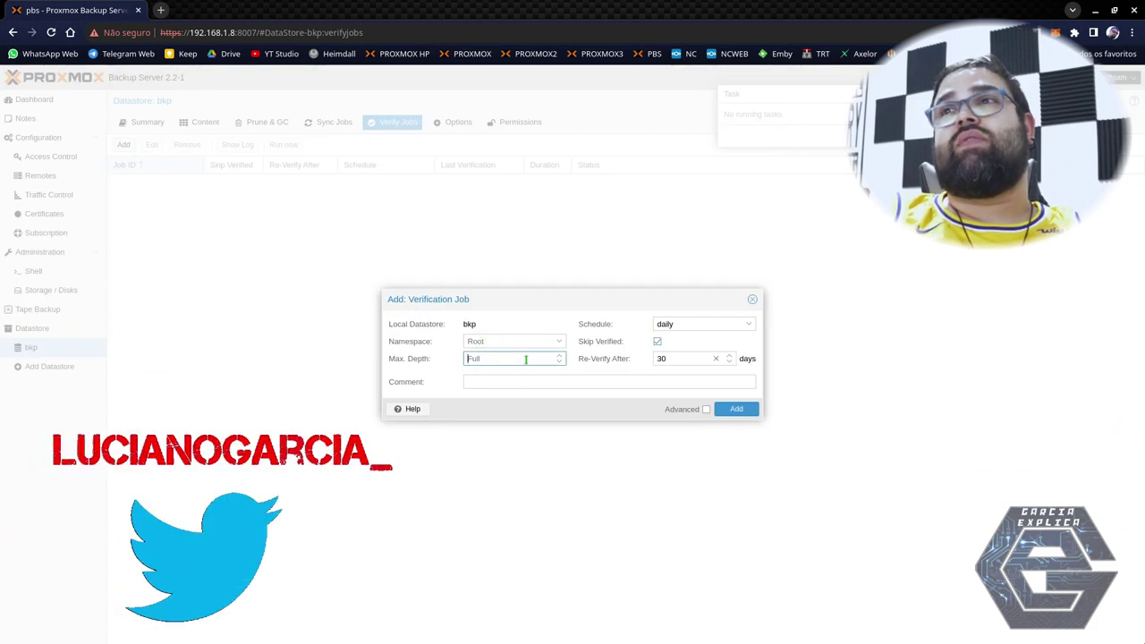
pyautogui.click(559, 355)
pyautogui.click(560, 362)
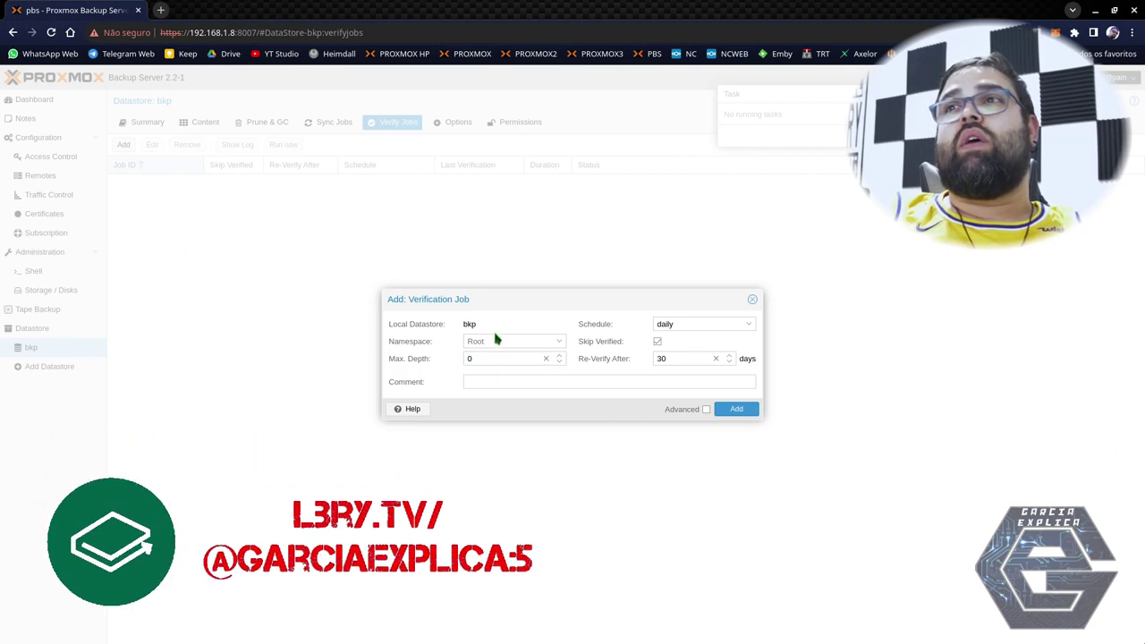
pyautogui.click(657, 323)
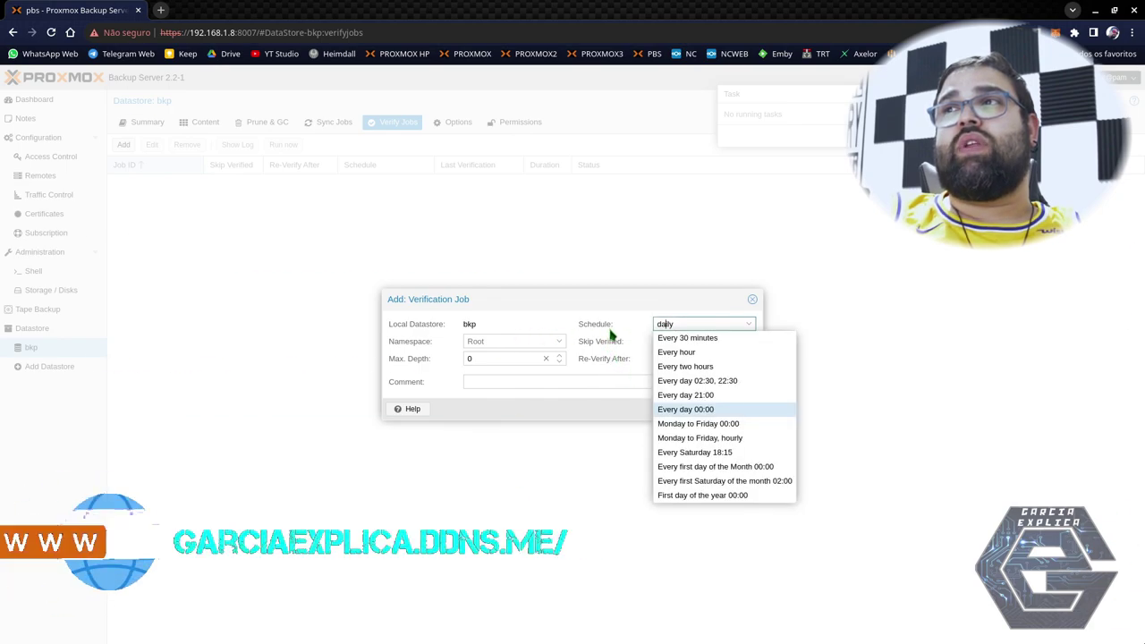
pyautogui.click(753, 300)
pyautogui.click(753, 302)
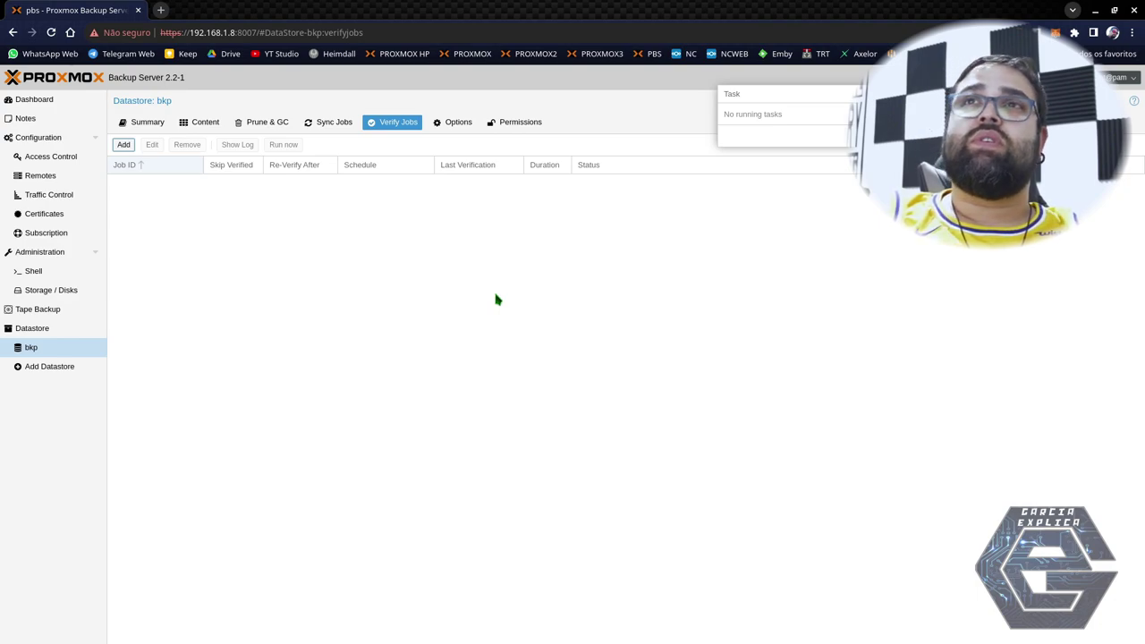
# Return to the bkp datastore's backup contents and collapse the vm/100 and vm/404 groups
pyautogui.click(257, 128)
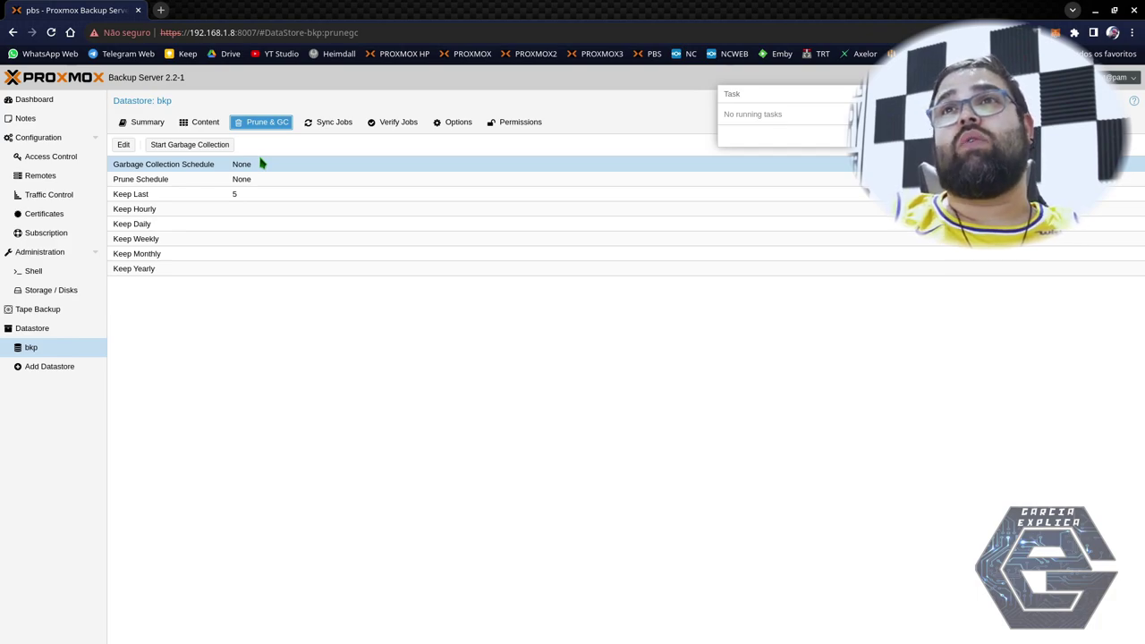
pyautogui.click(205, 125)
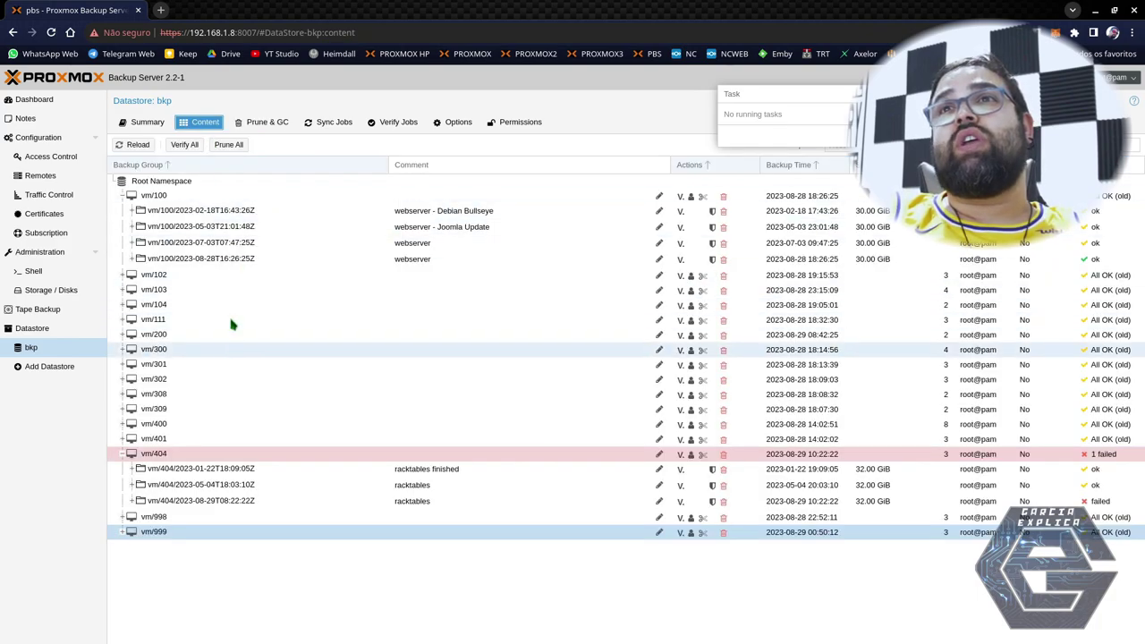
pyautogui.click(120, 195)
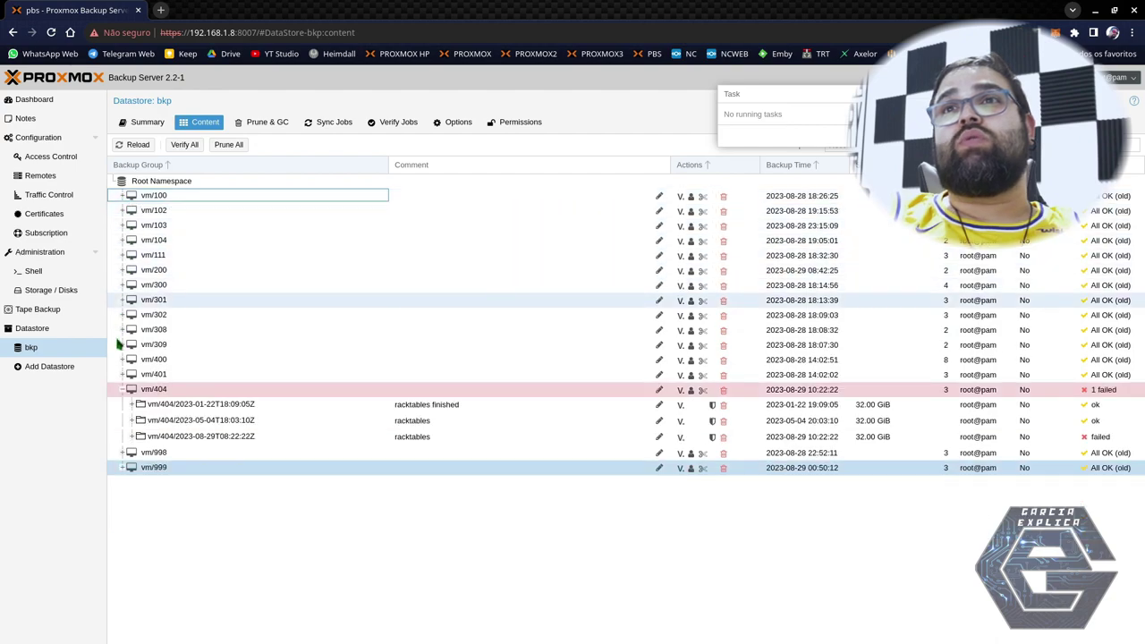
pyautogui.click(123, 392)
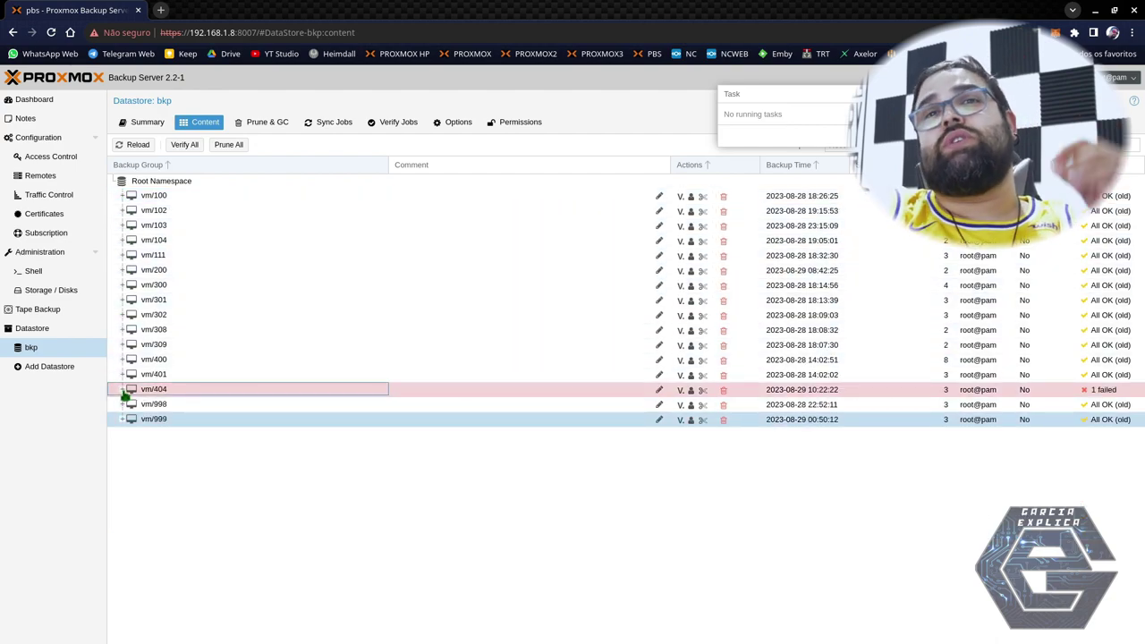